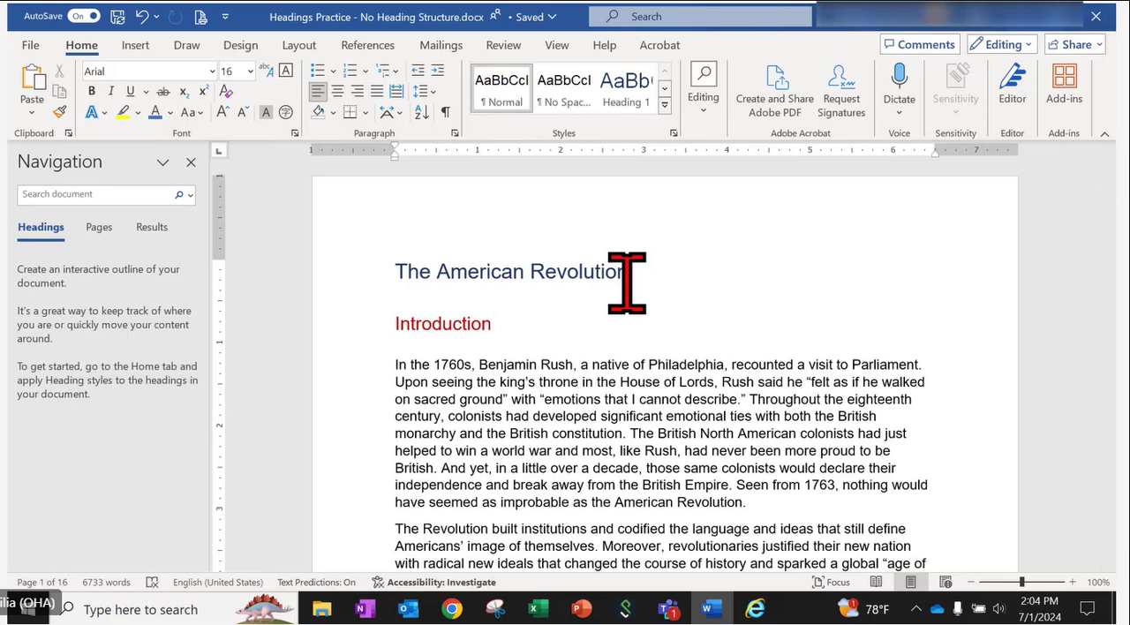
- Update the Heading 1 style to match the title "The American Revolution", applying Heading 1 to it
left_click_drag(659, 276, 399, 270)
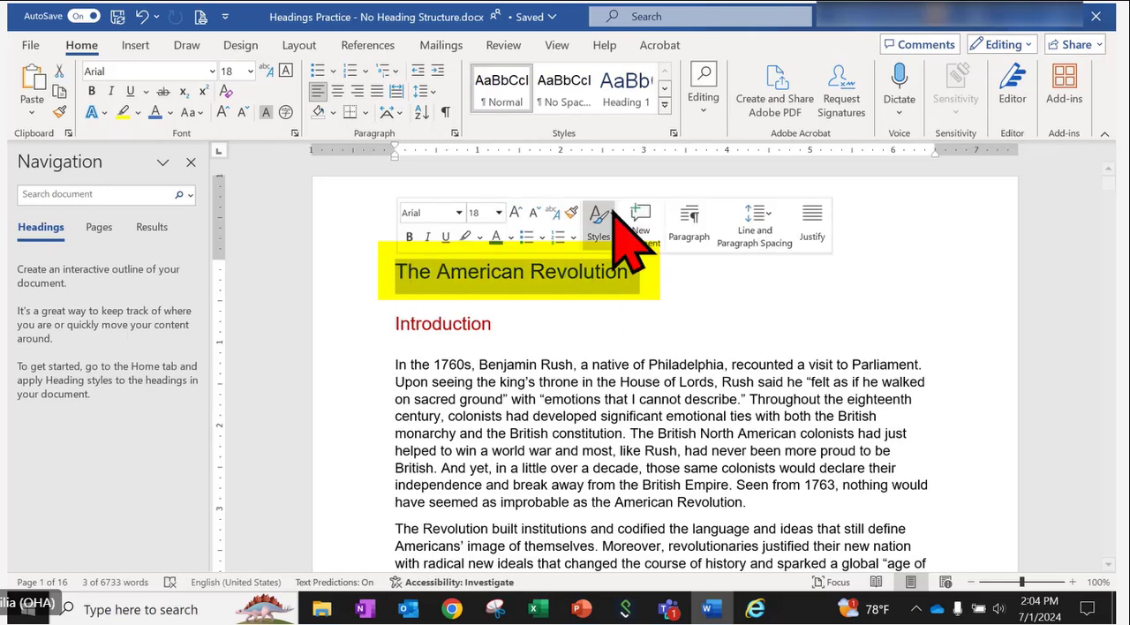
left_click(666, 104)
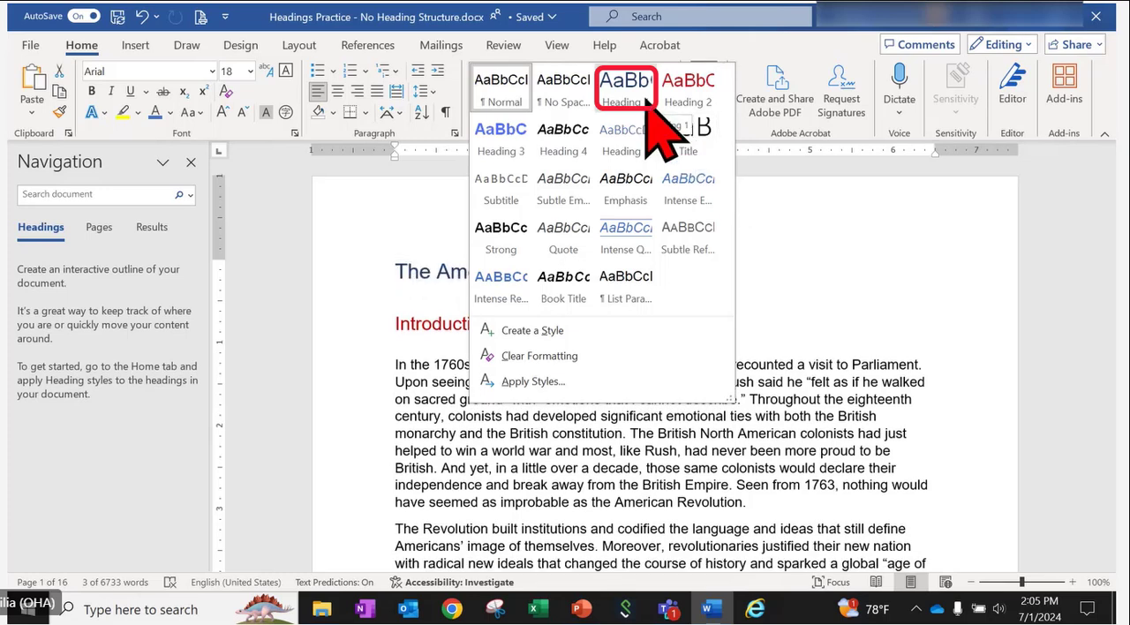
right_click(644, 100)
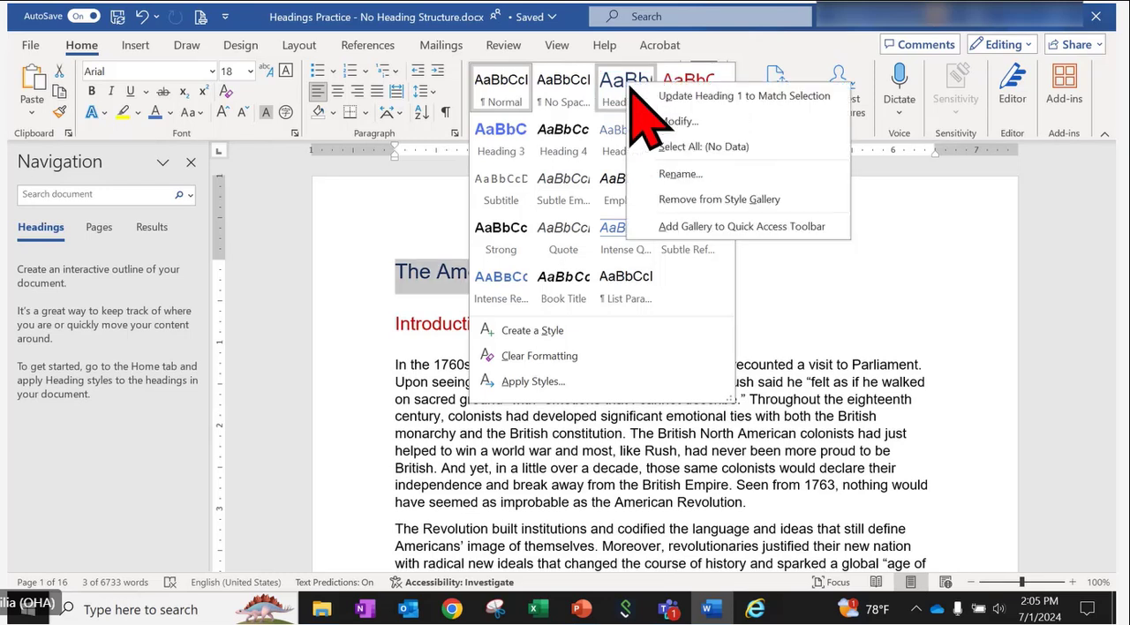
left_click(823, 96)
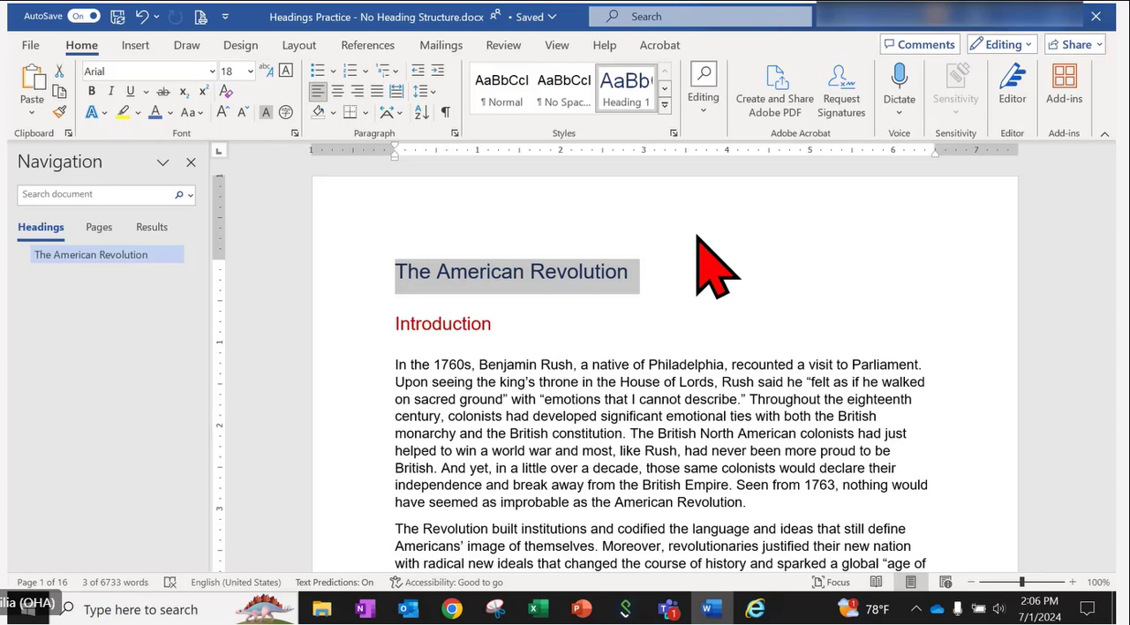
- Apply Heading 2 to the "Introduction" heading by updating the Heading 2 style to match its formatting
scroll(574, 297, "down", 1)
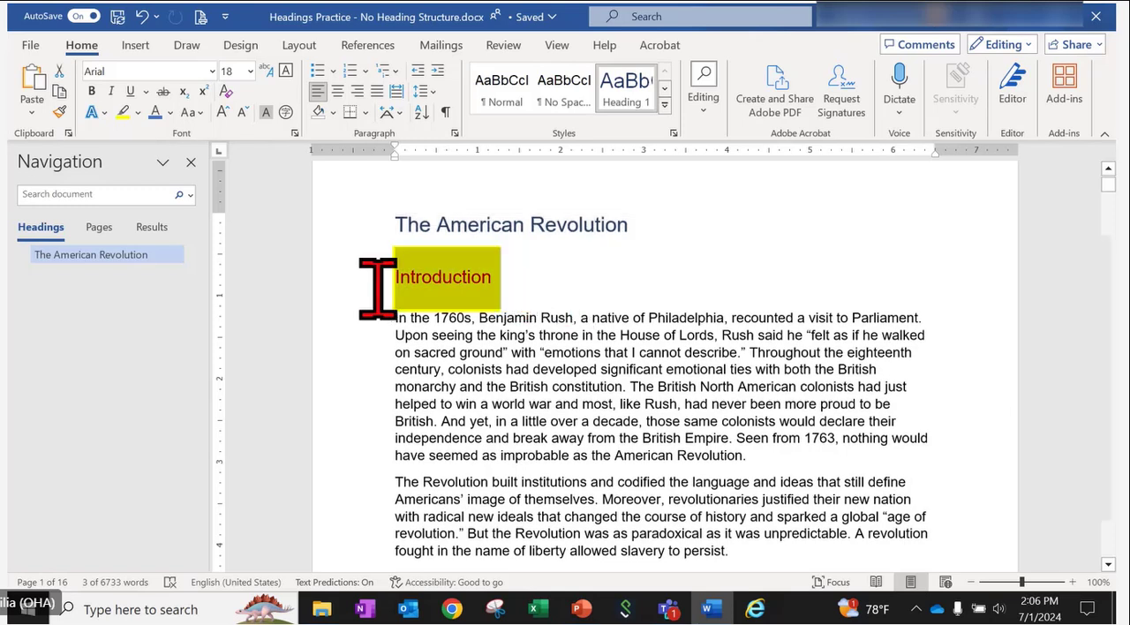
left_click(665, 89)
left_click(502, 98)
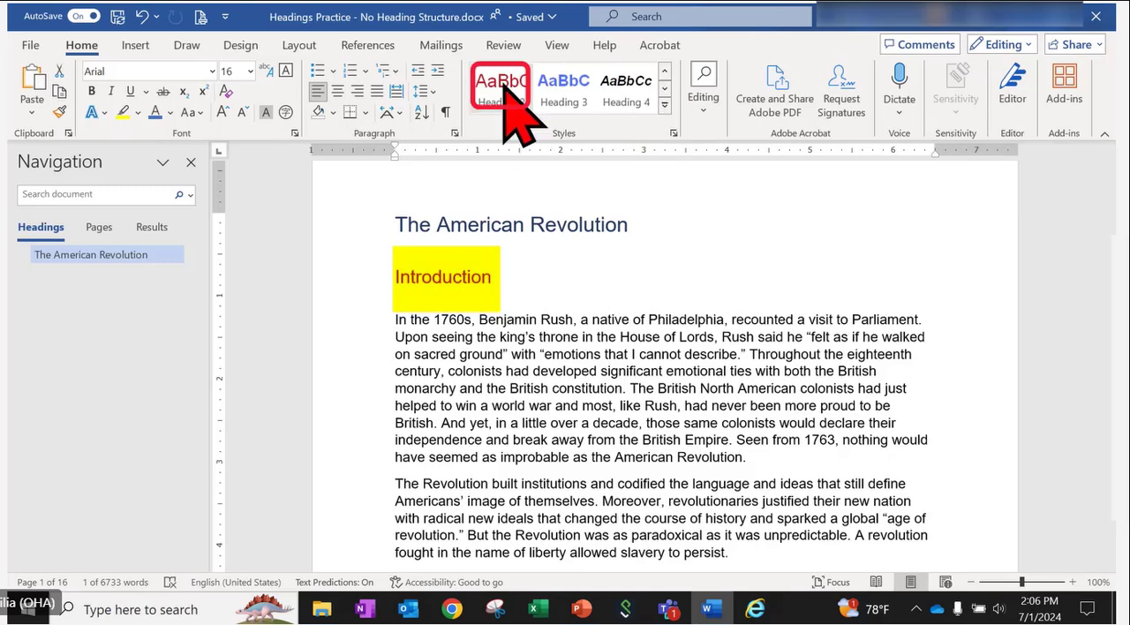
right_click(503, 86)
left_click(565, 224)
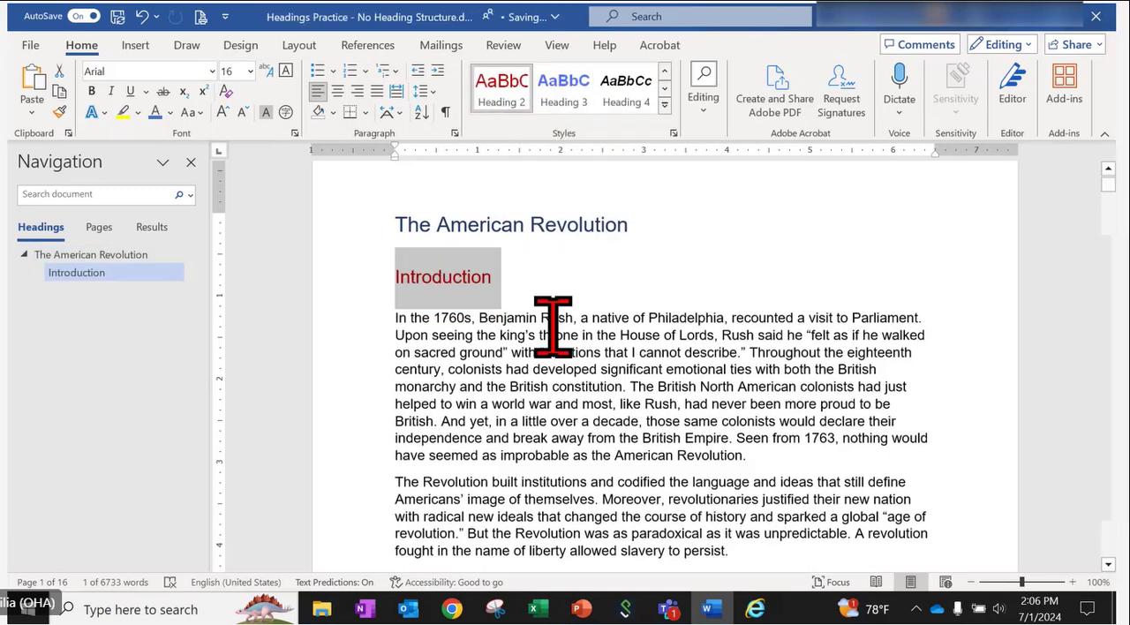
- Apply the Heading 2 style to "The Origins of the American Revolution"
scroll(553, 327, "down", 9)
left_click_drag(731, 366, 382, 376)
left_click(500, 99)
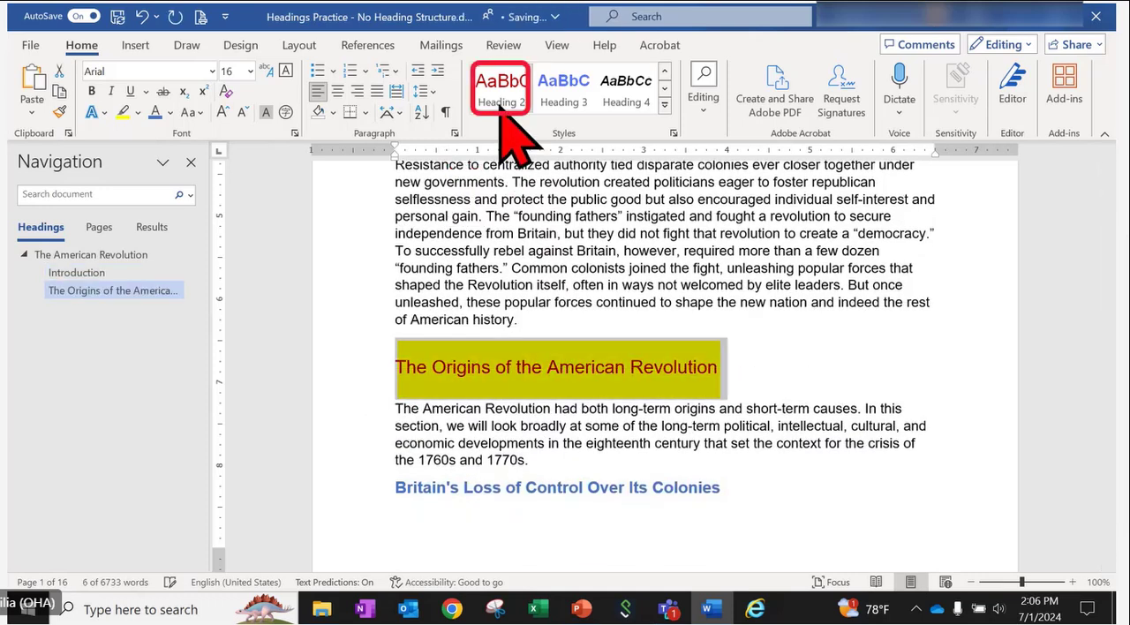
- Update the Heading 3 style to match "Britain's Loss of Control Over Its Colonies", applying Heading 3 to it
scroll(559, 348, "down", 3)
left_click(744, 359)
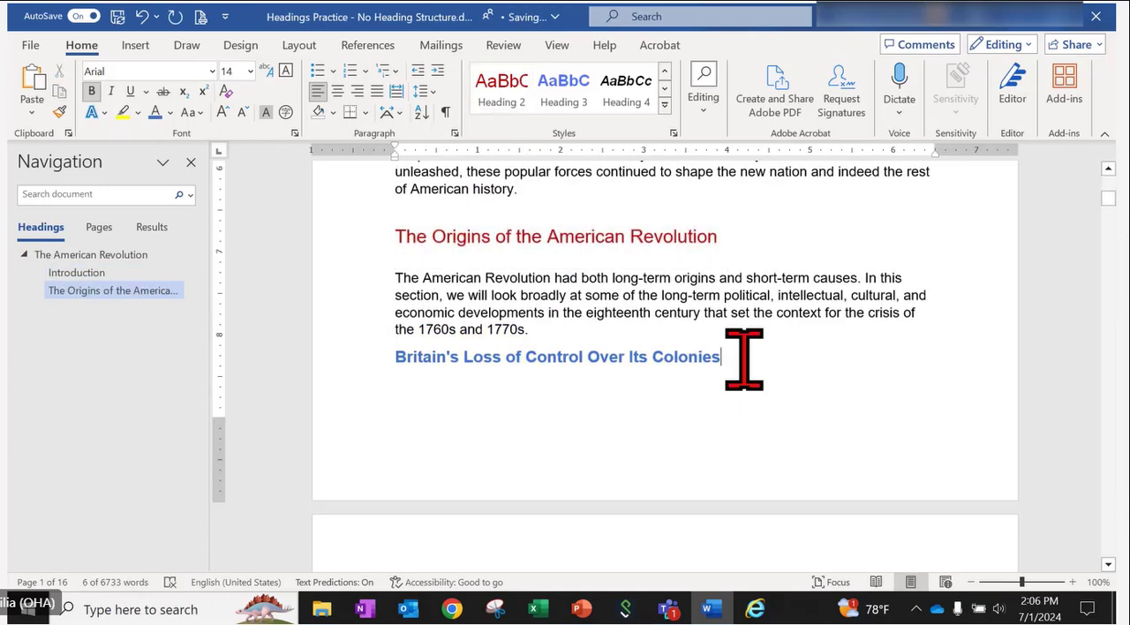
left_click_drag(745, 360, 393, 382)
right_click(565, 93)
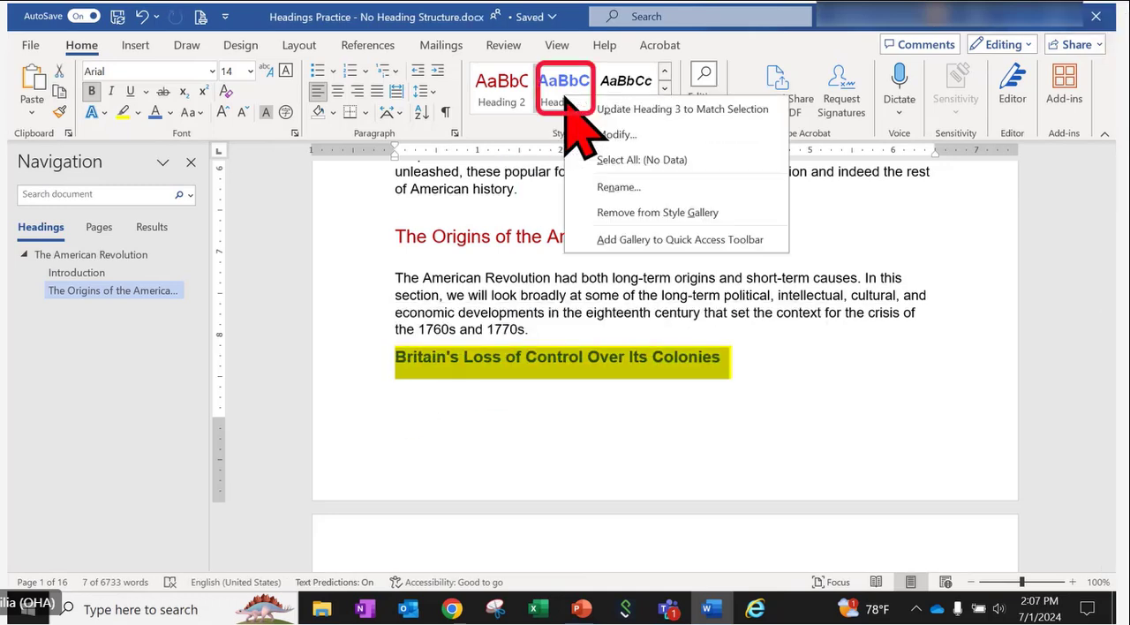
left_click(671, 108)
- Apply the Heading 3 style to the "Colonists Define Themselves" heading on page 2
scroll(634, 362, "down", 4)
scroll(615, 351, "down", 8)
left_click_drag(654, 305, 388, 303)
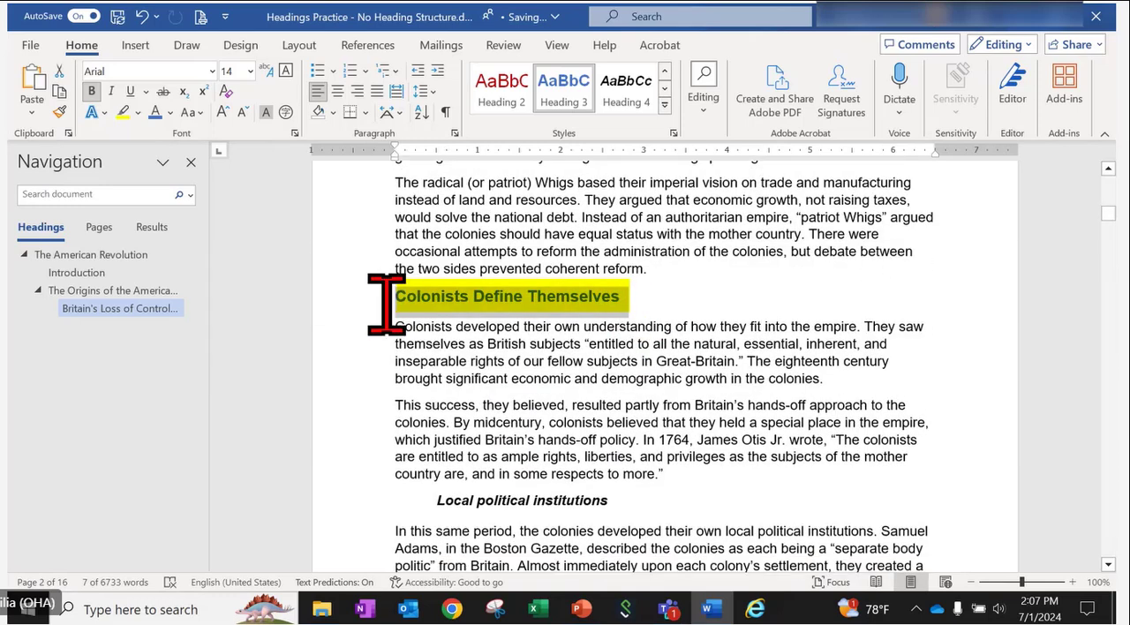
left_click(564, 99)
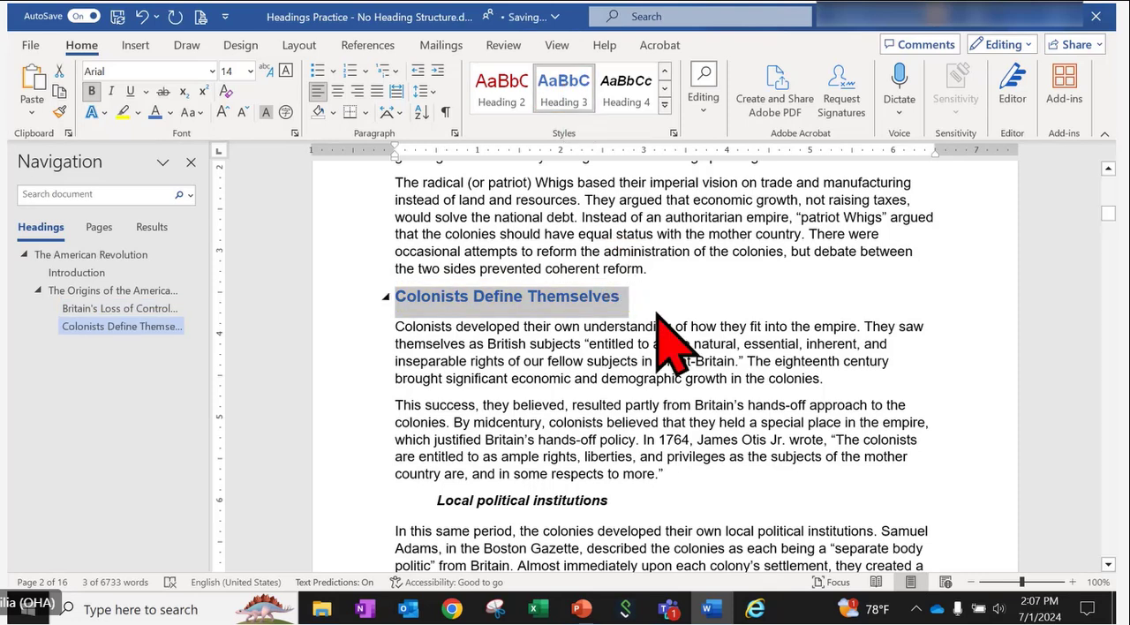
- Update the Heading 4 style to match "Local political institutions" and apply Heading 4 to "A new political ideology" as well
scroll(657, 323, "down", 4)
left_click_drag(618, 301, 431, 311)
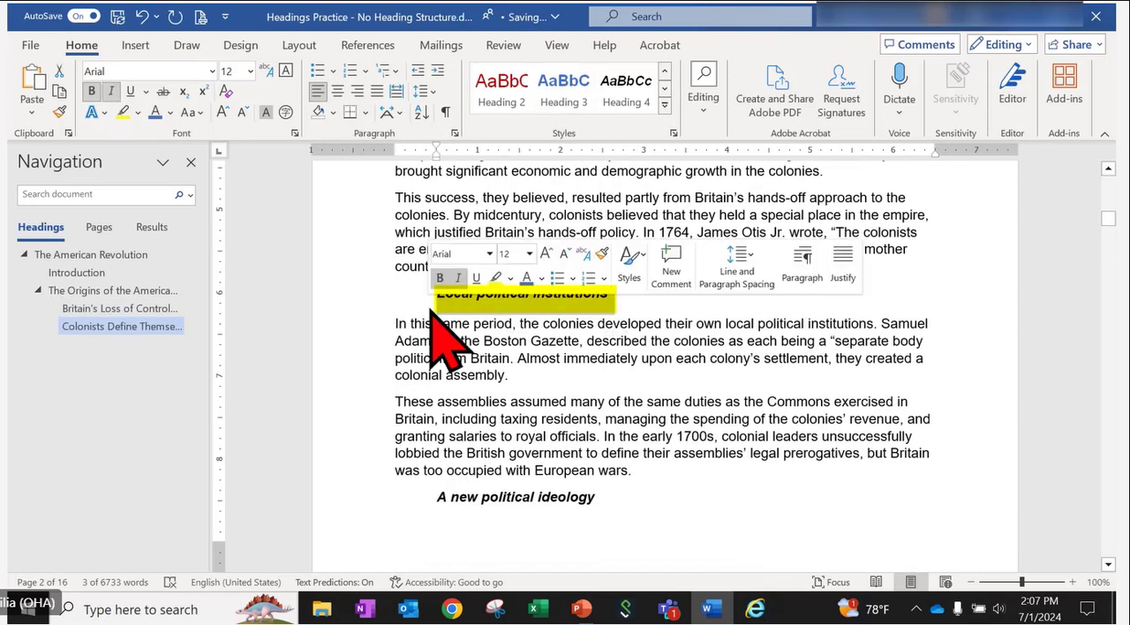
right_click(628, 80)
left_click(667, 115)
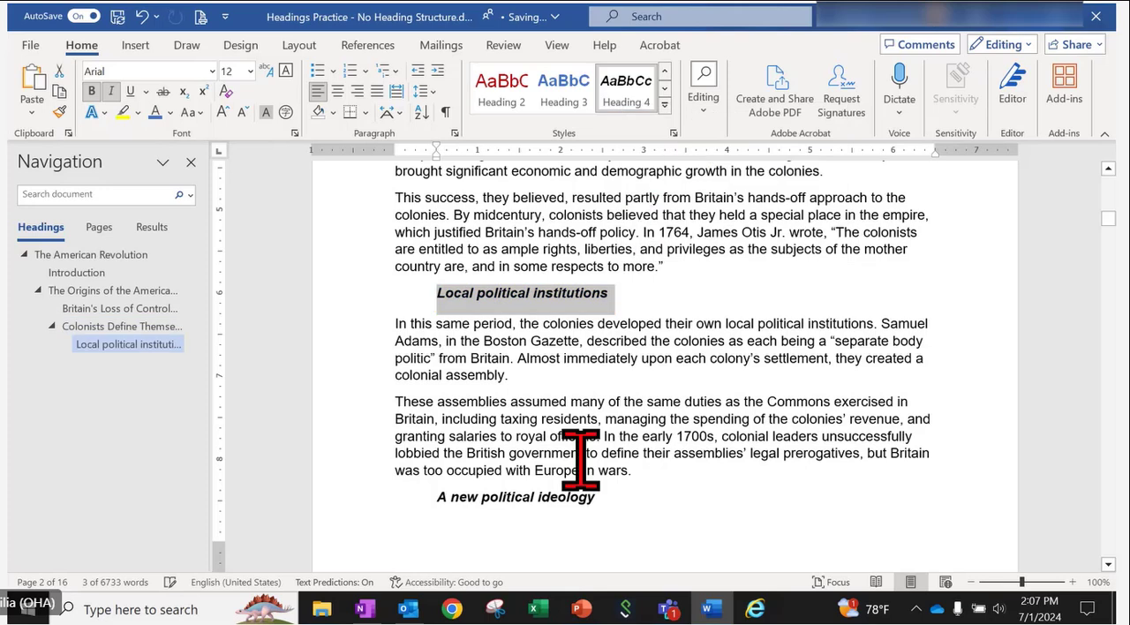
left_click_drag(609, 499, 431, 503)
left_click(624, 88)
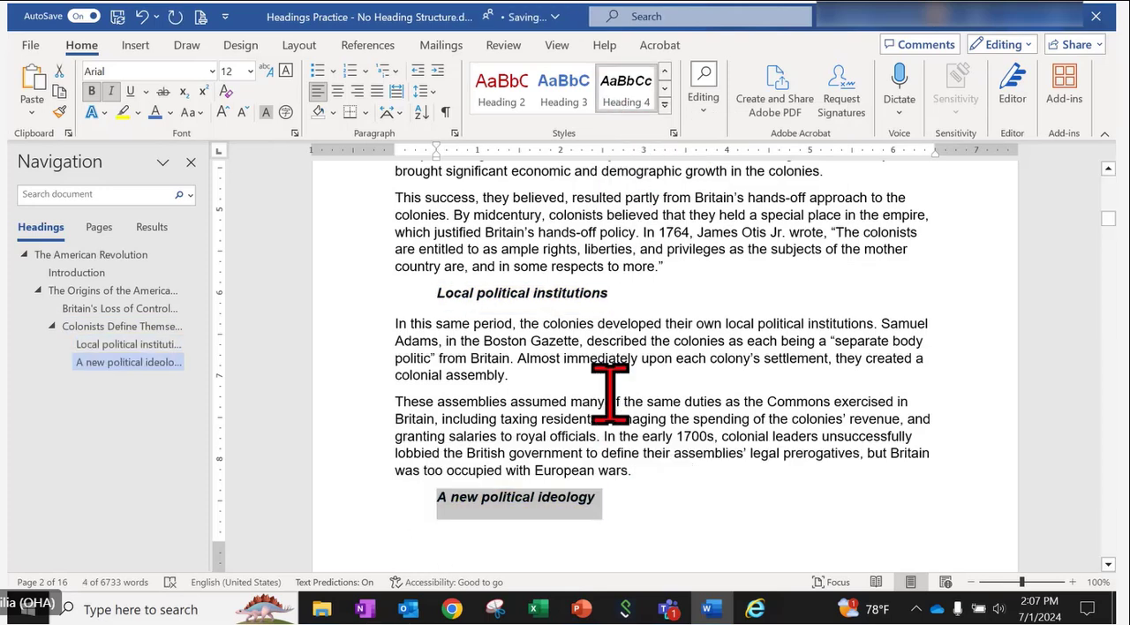
- Review the styled headings on the first two pages and their nesting in the document outline
scroll(609, 388, "up", 5)
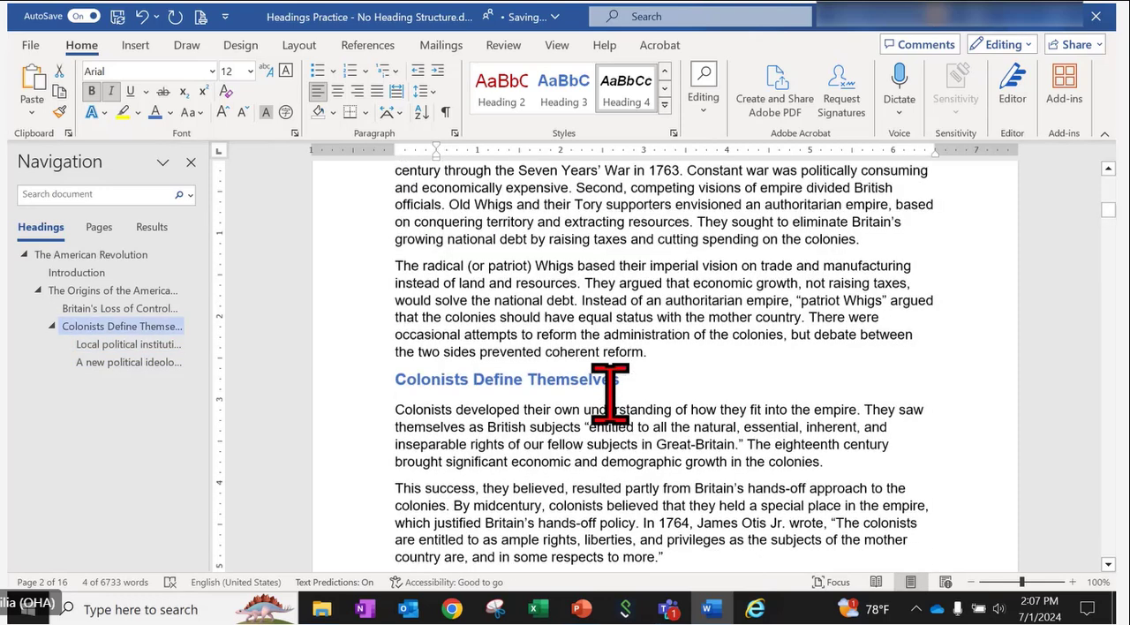
scroll(608, 393, "up", 10)
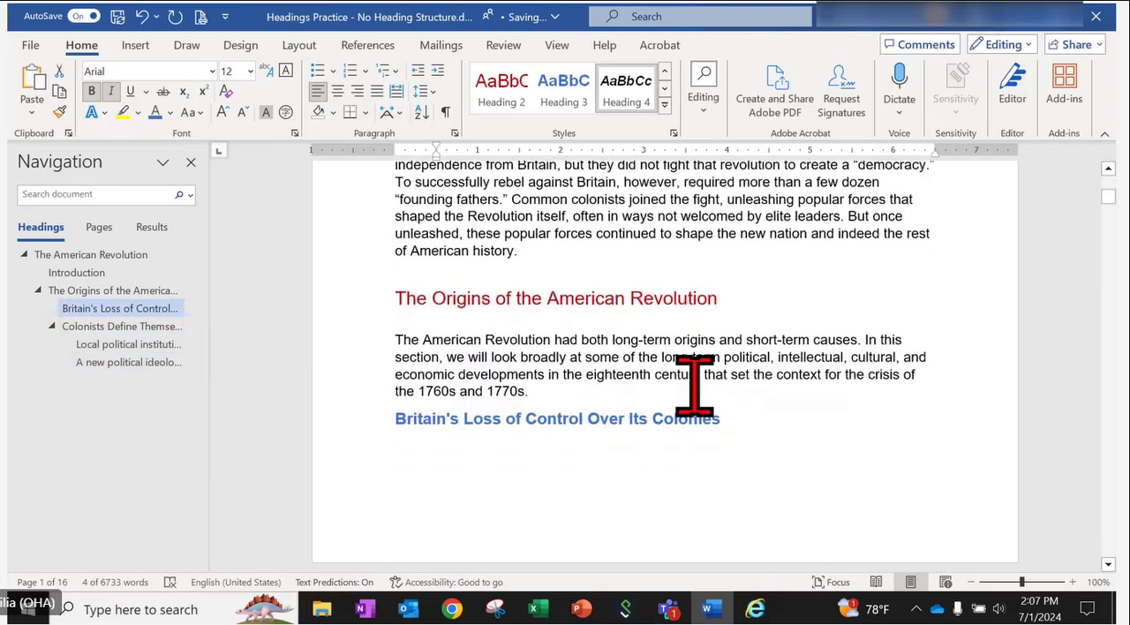
left_click(695, 392)
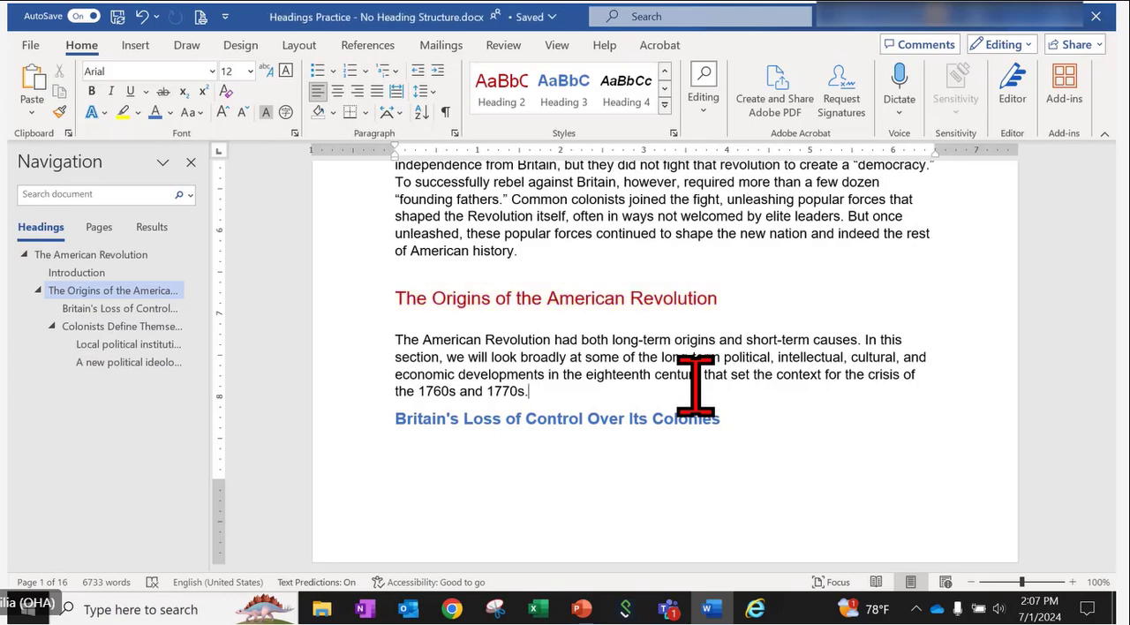
scroll(695, 391, "down", 5)
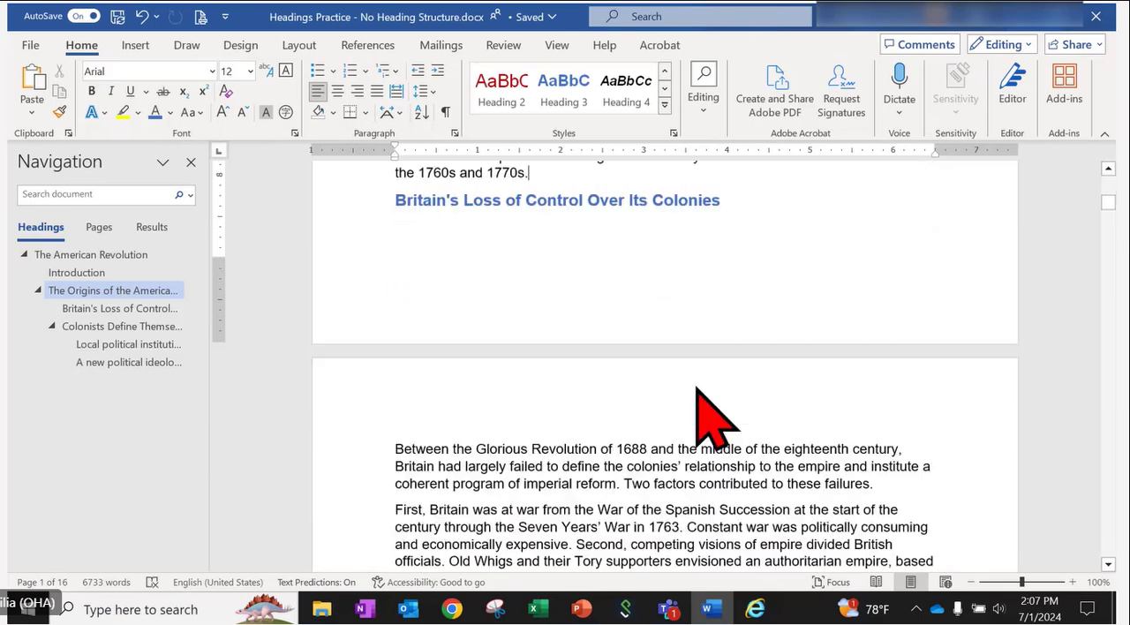
scroll(697, 389, "down", 5)
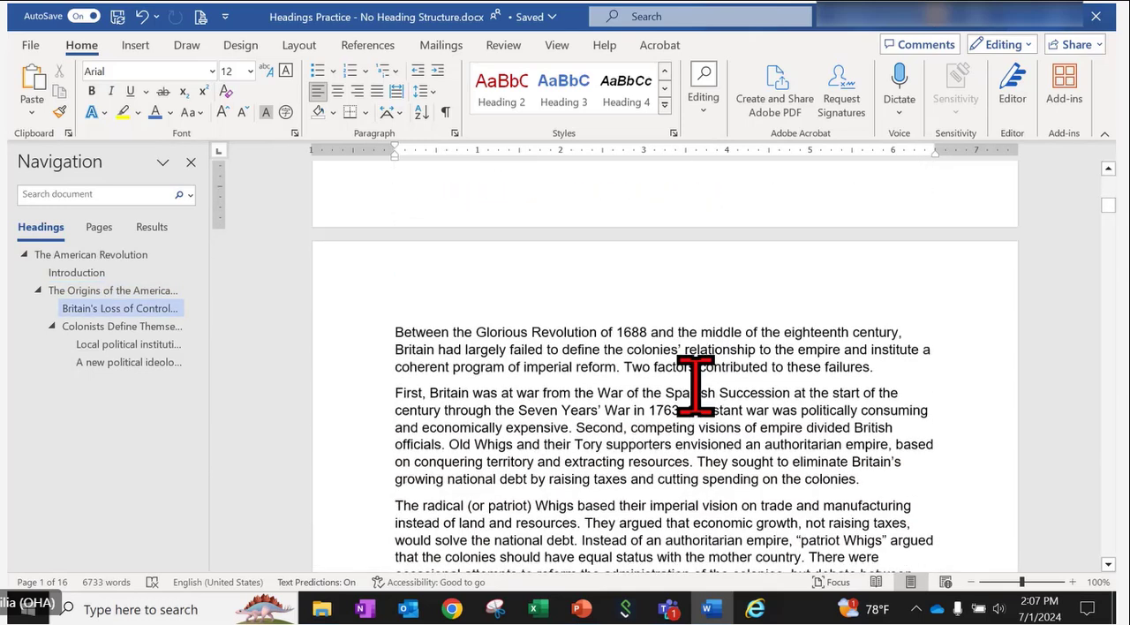
scroll(695, 384, "down", 3)
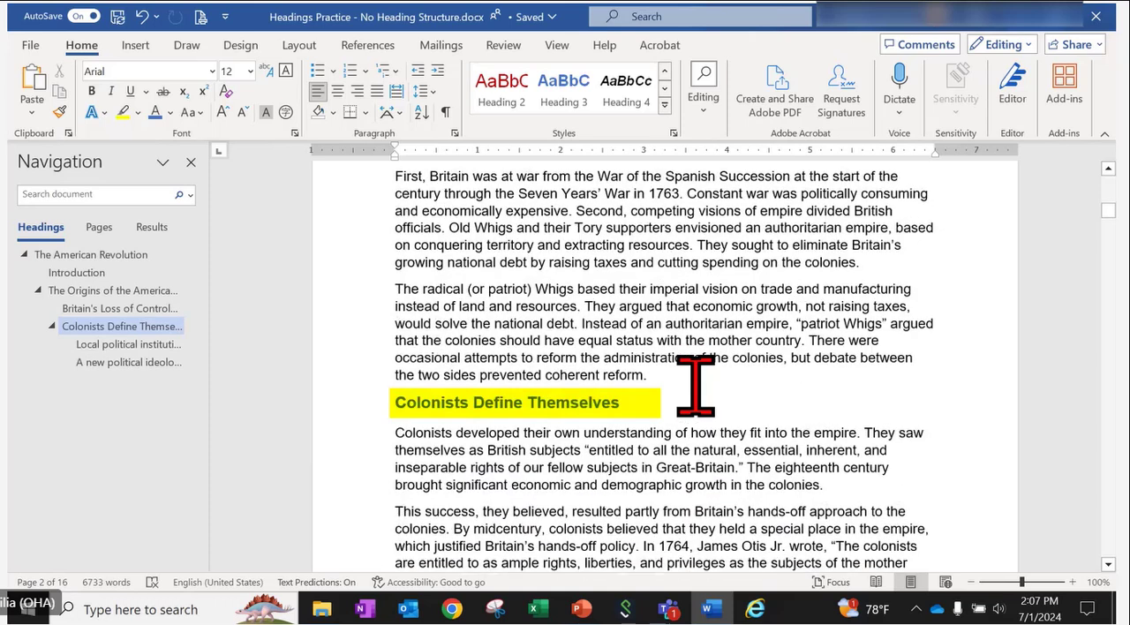
scroll(696, 386, "down", 5)
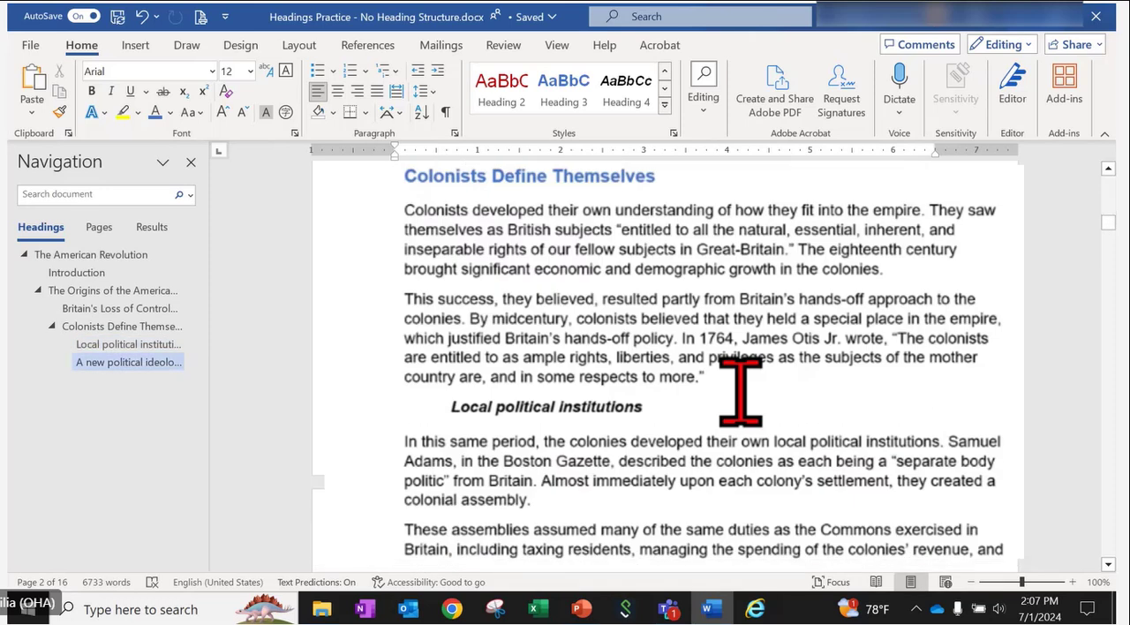